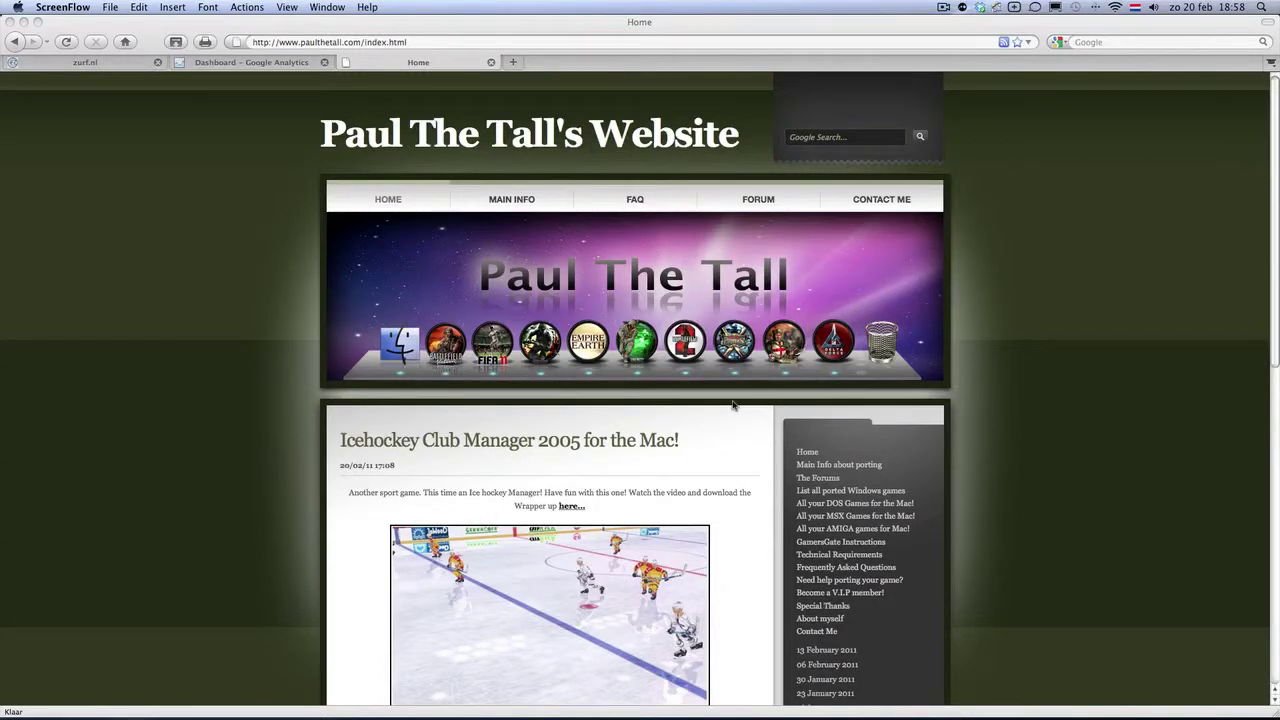
- Open the East India Company Collection wrapper page via its 'here...' link on the homepage
scroll(732, 405, down, 15)
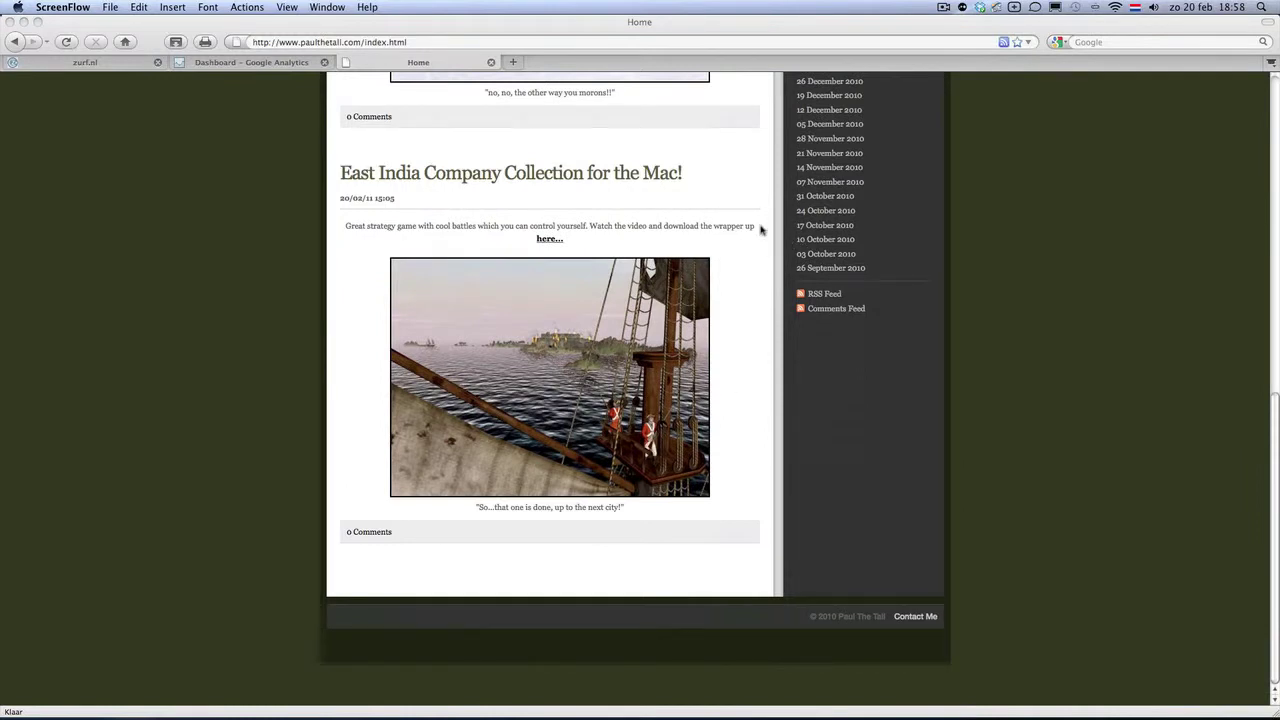
click(591, 240)
click(548, 241)
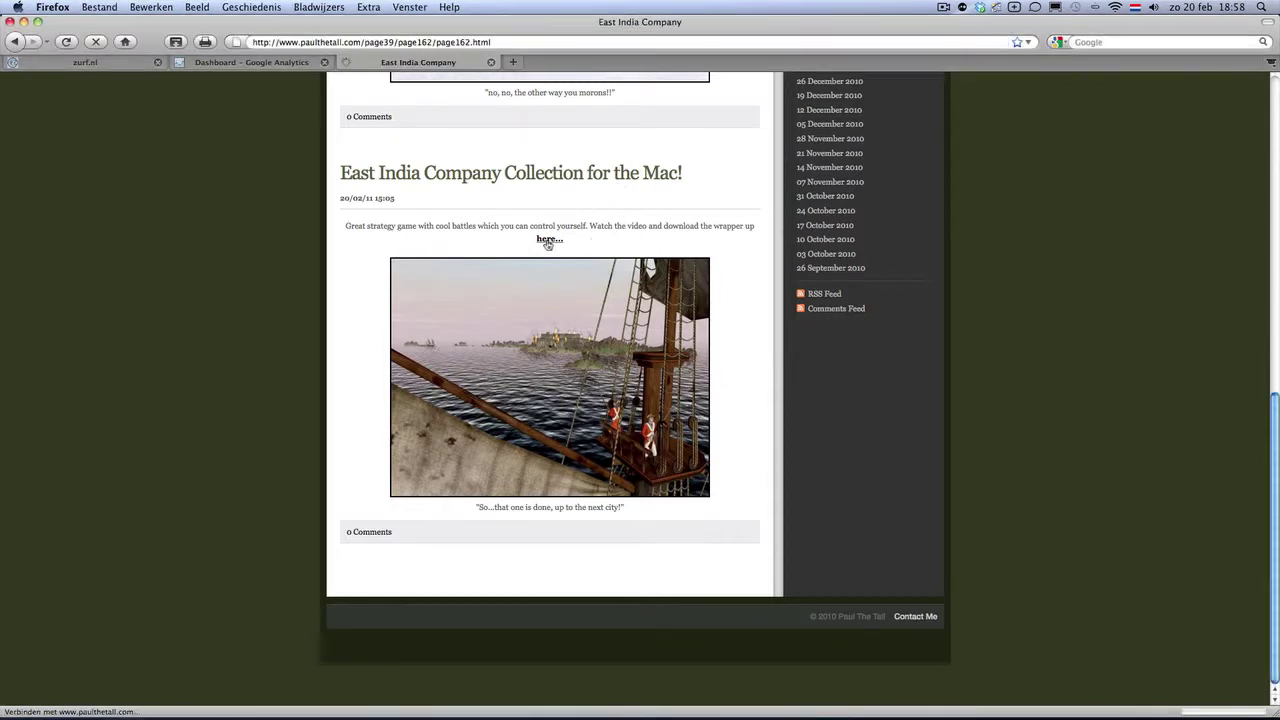
scroll(570, 323, down, 5)
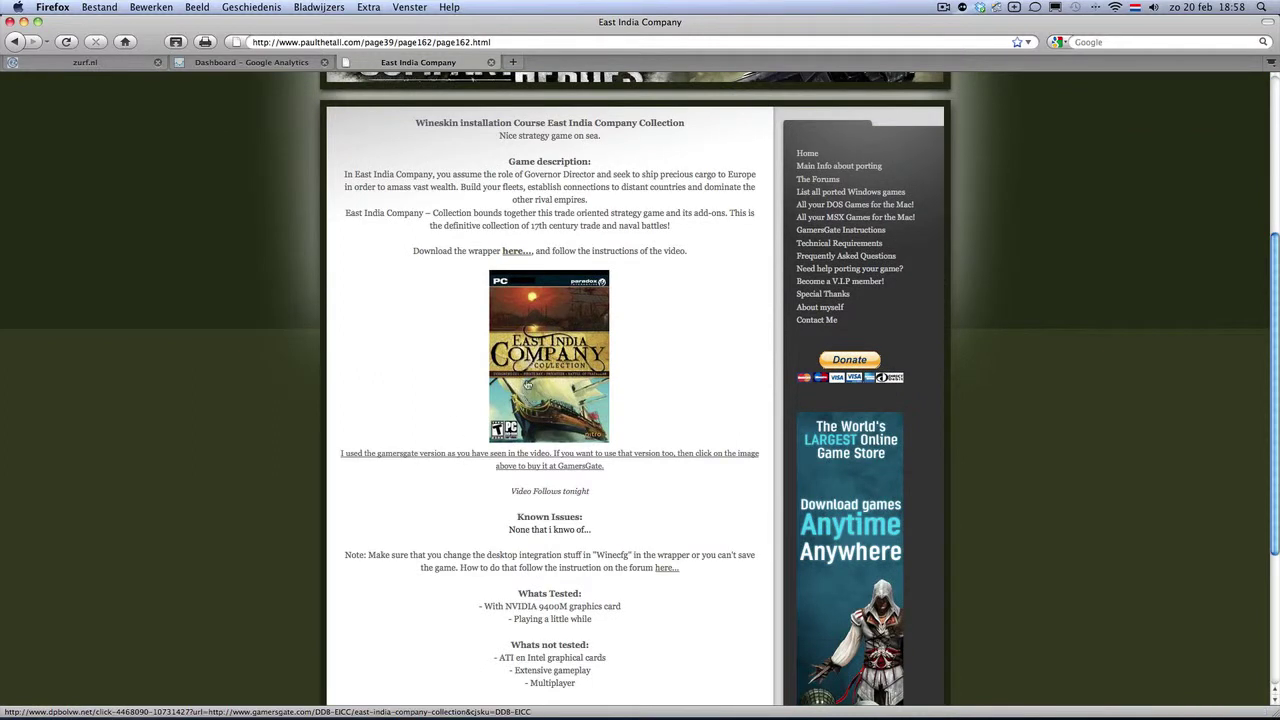
click(527, 385)
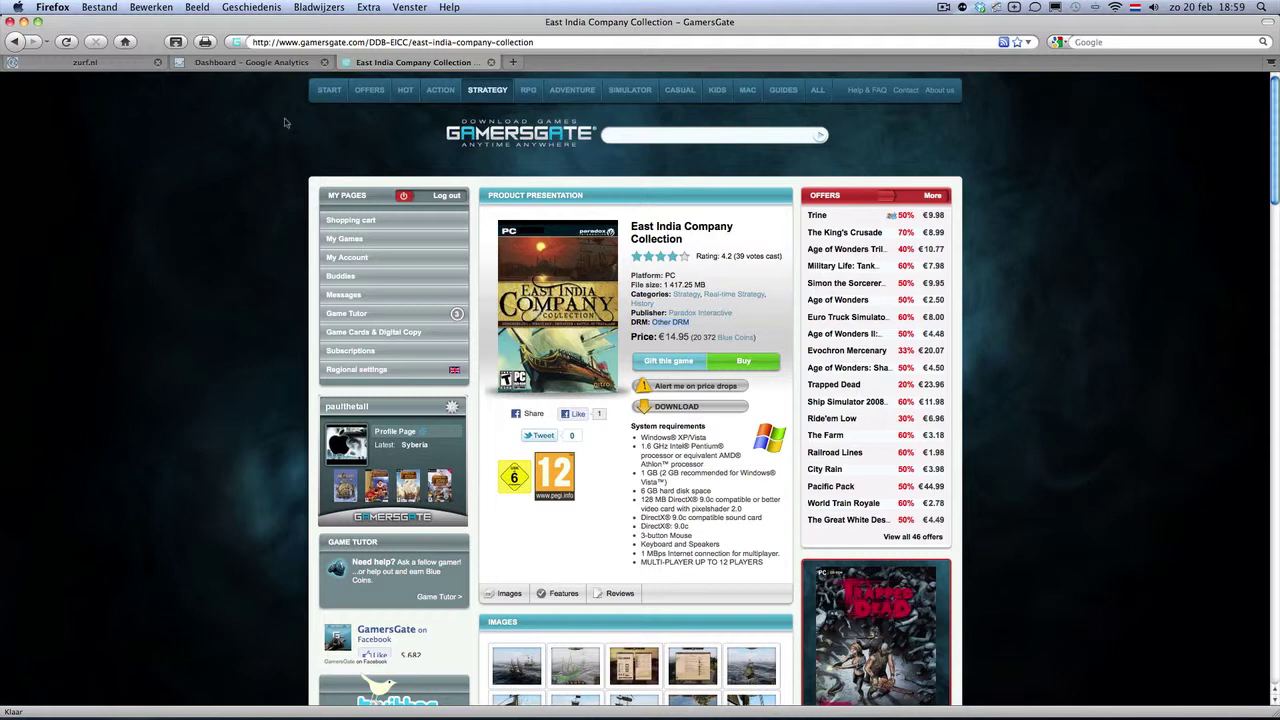
click(15, 42)
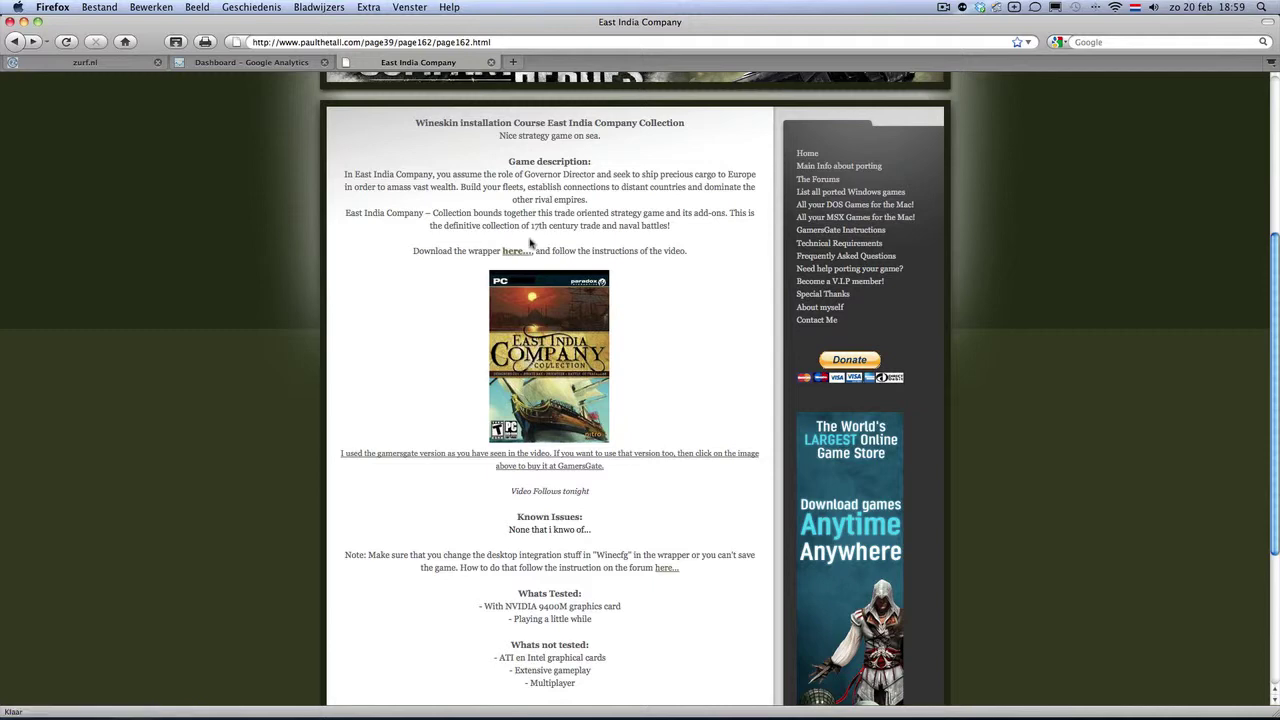
- Hide Firefox, extract EICompany.zip on the desktop and launch the EICompany wrapper
scroll(530, 240, up, 5)
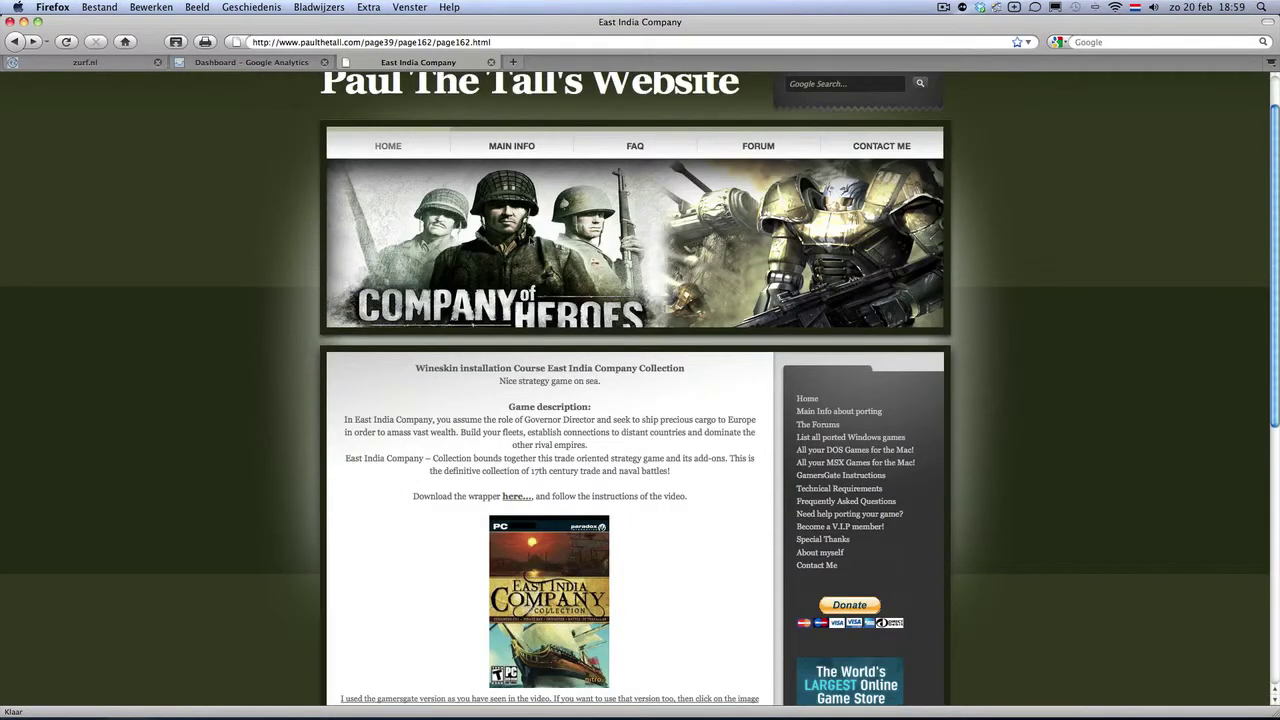
click(23, 22)
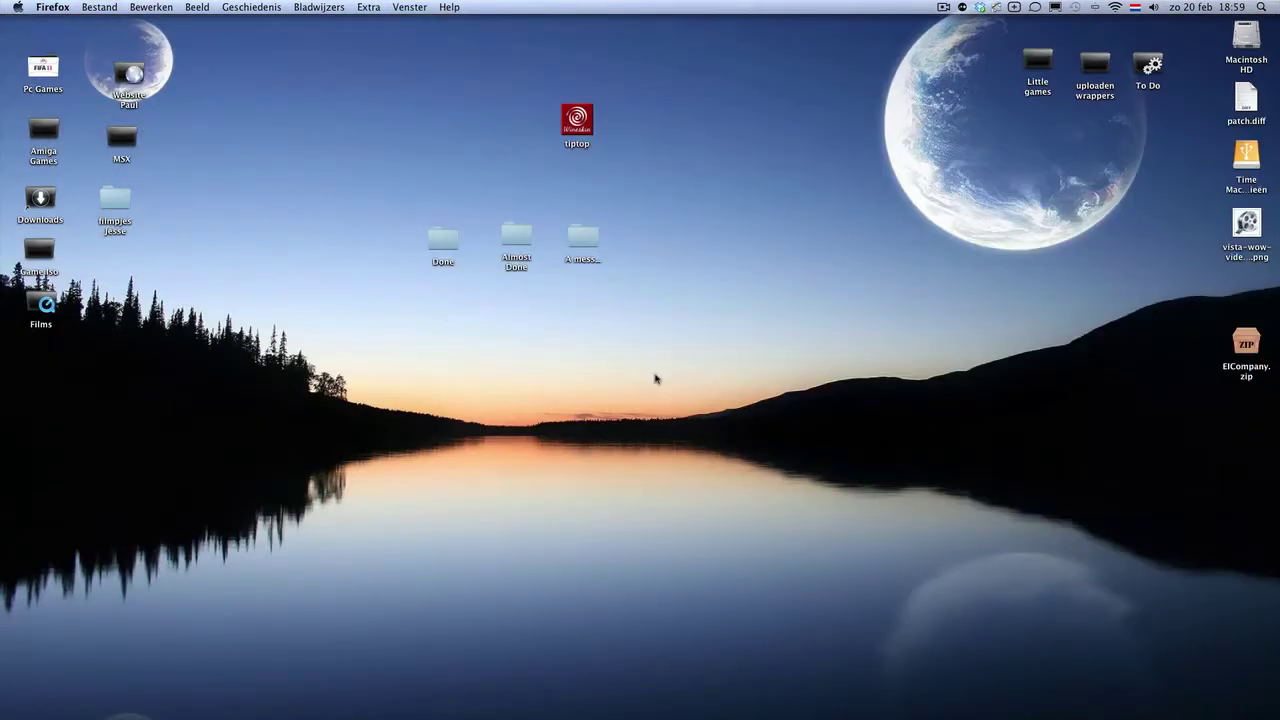
double_click(1256, 350)
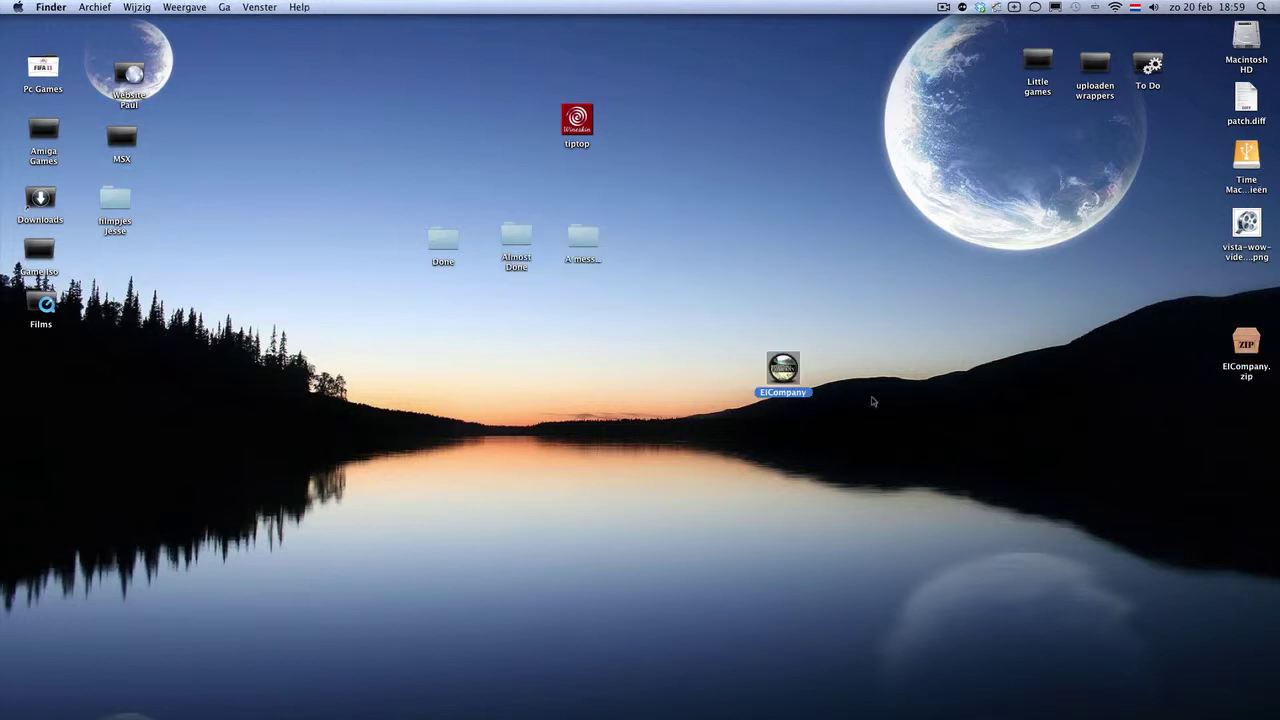
key(super+o)
- Install Windows software by running 'Download East India Company Collection.exe' from Downloads
double_click(798, 372)
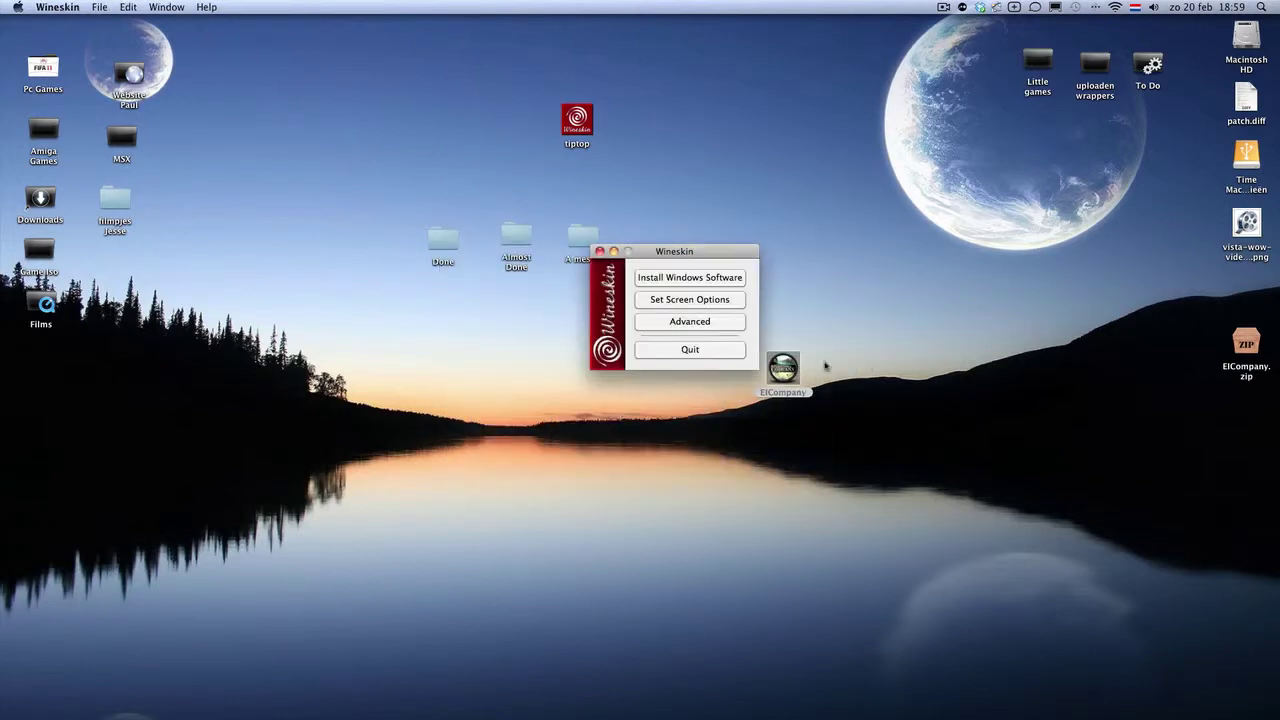
click(716, 283)
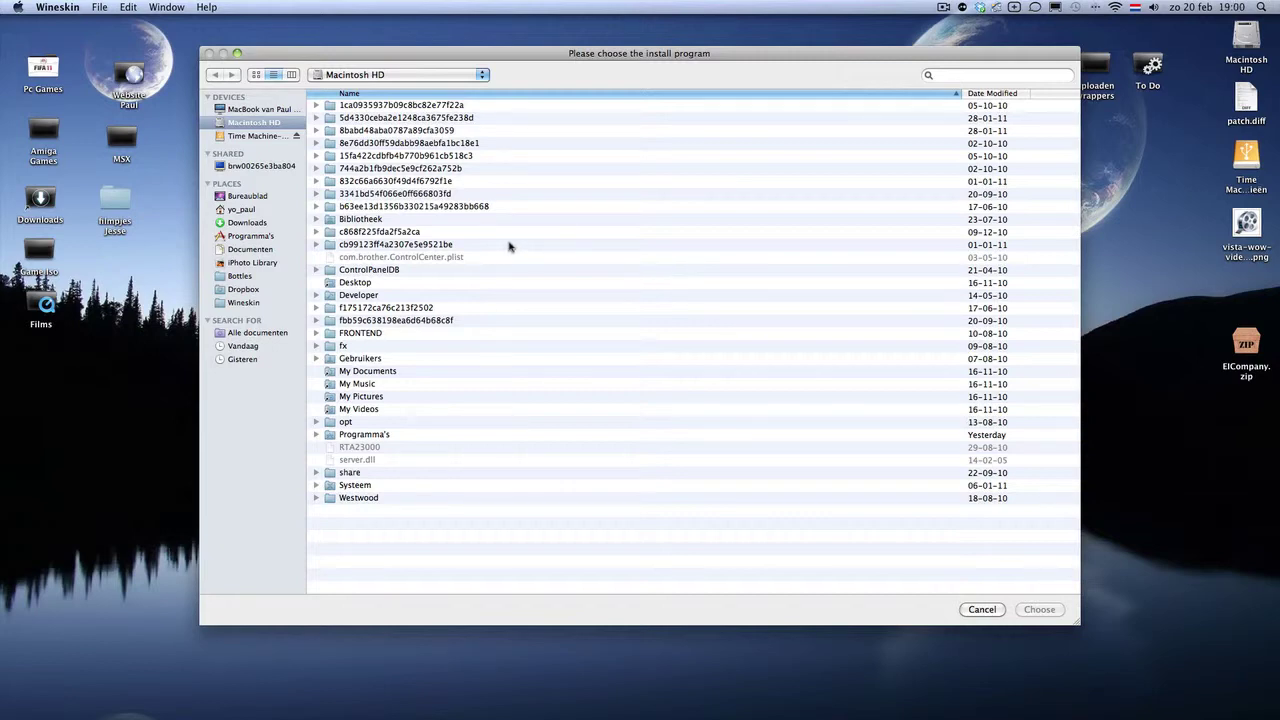
click(248, 223)
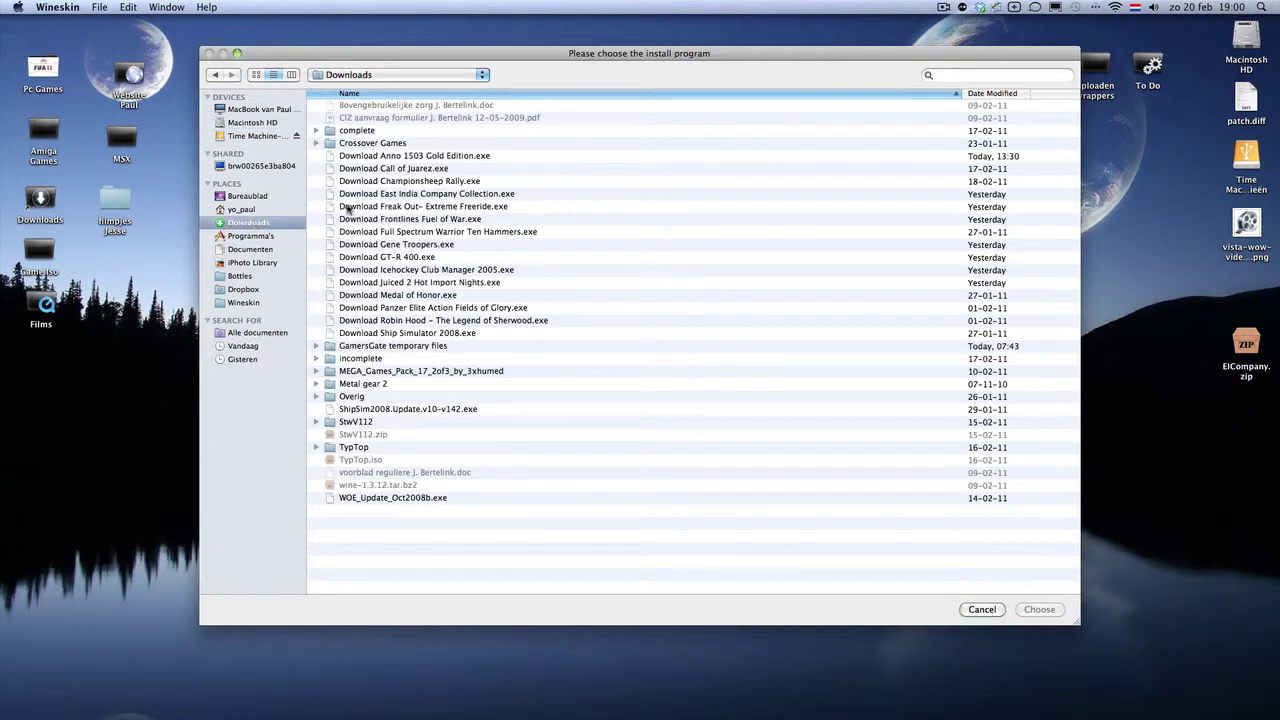
double_click(423, 193)
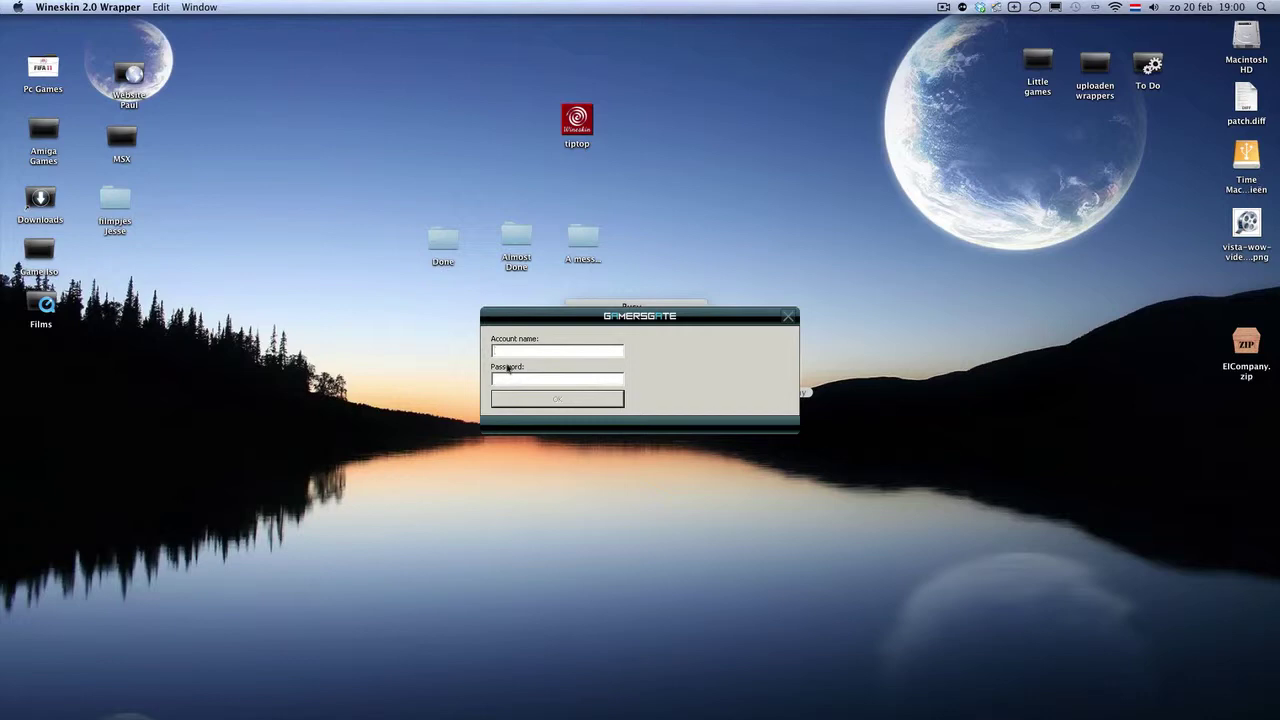
- Log in to GamersGate with the account name and password
text(paulthetall)
click(535, 378)
text(*********)
click(538, 395)
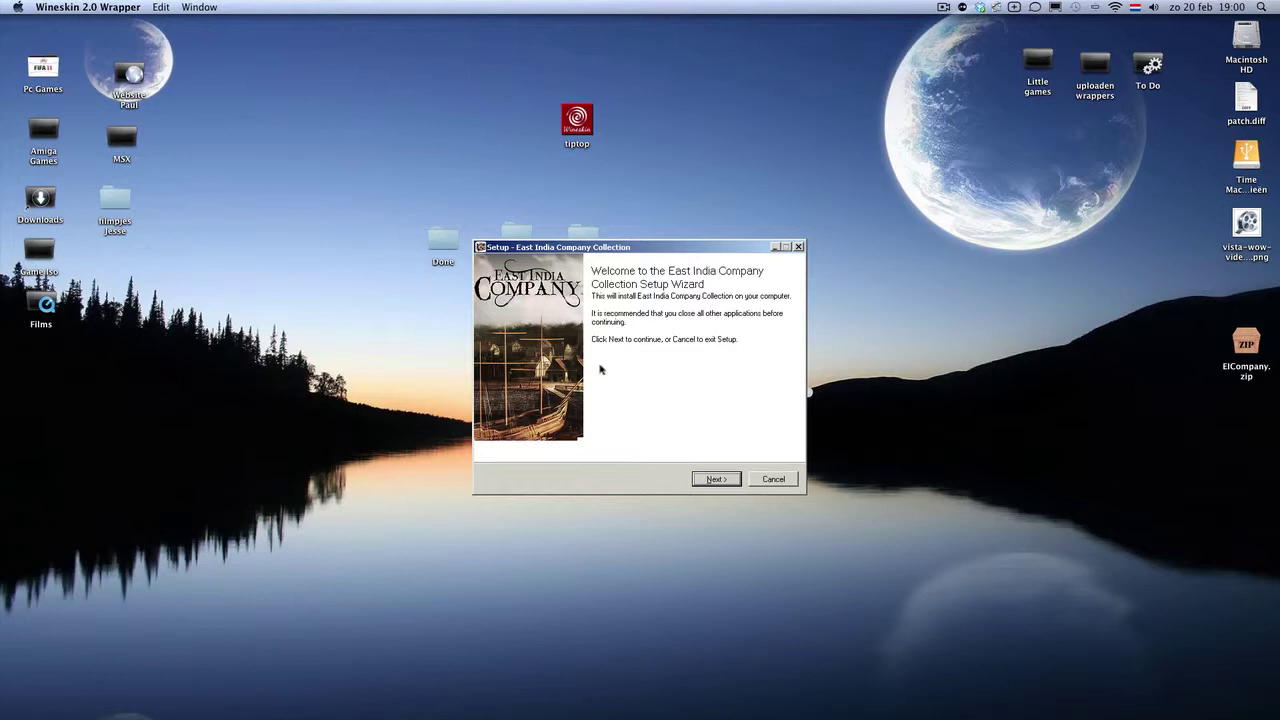
- Accept the licence and run Easy Install with the default Start Menu folder
click(722, 479)
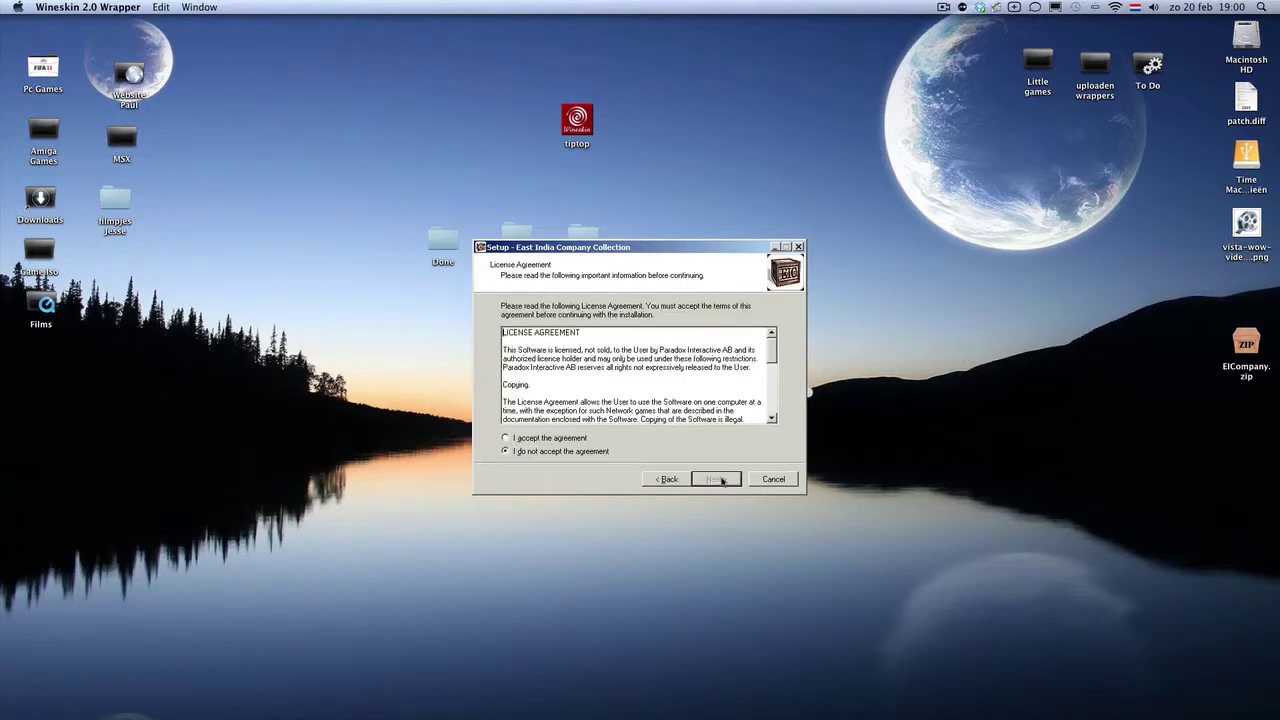
click(565, 439)
click(718, 479)
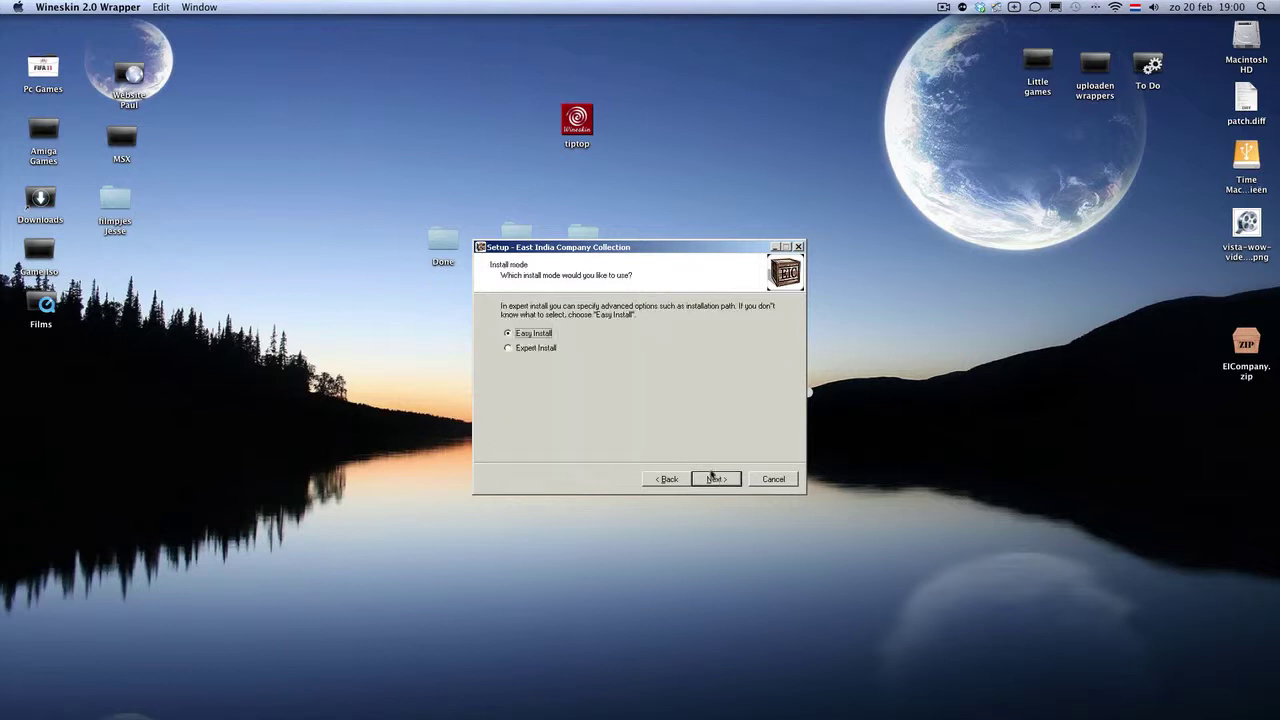
click(717, 480)
click(717, 480)
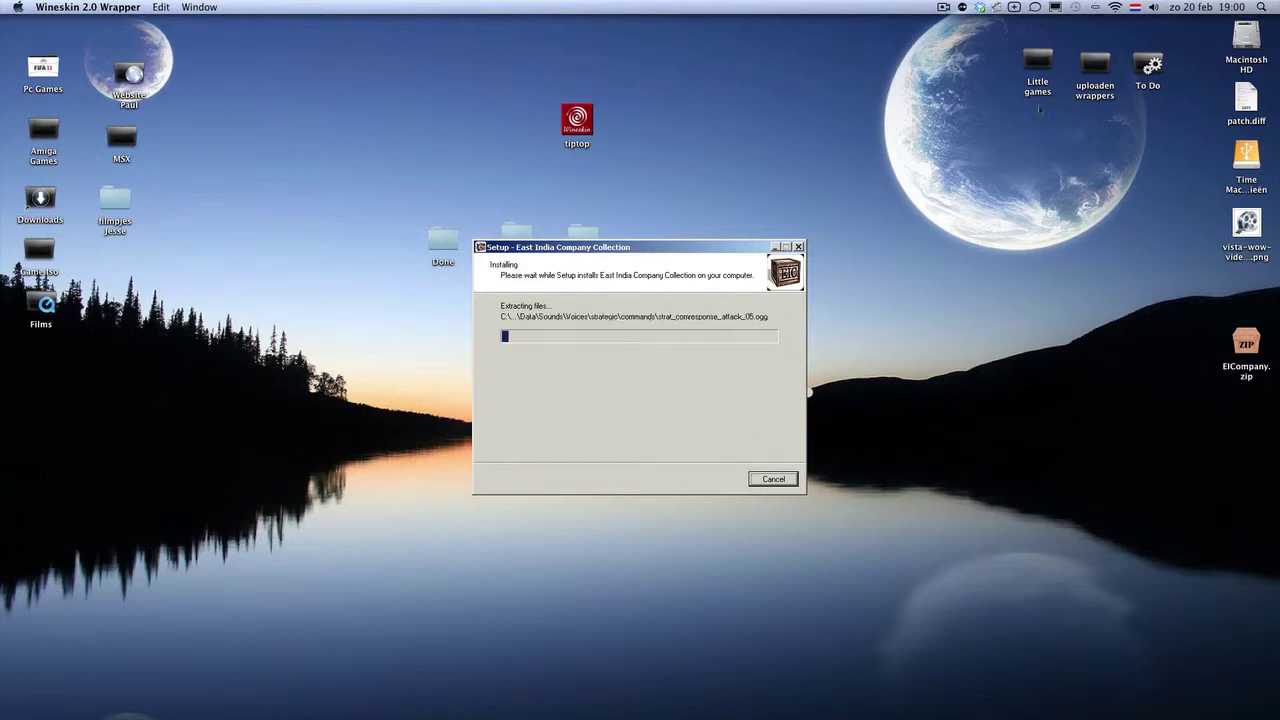
click(943, 8)
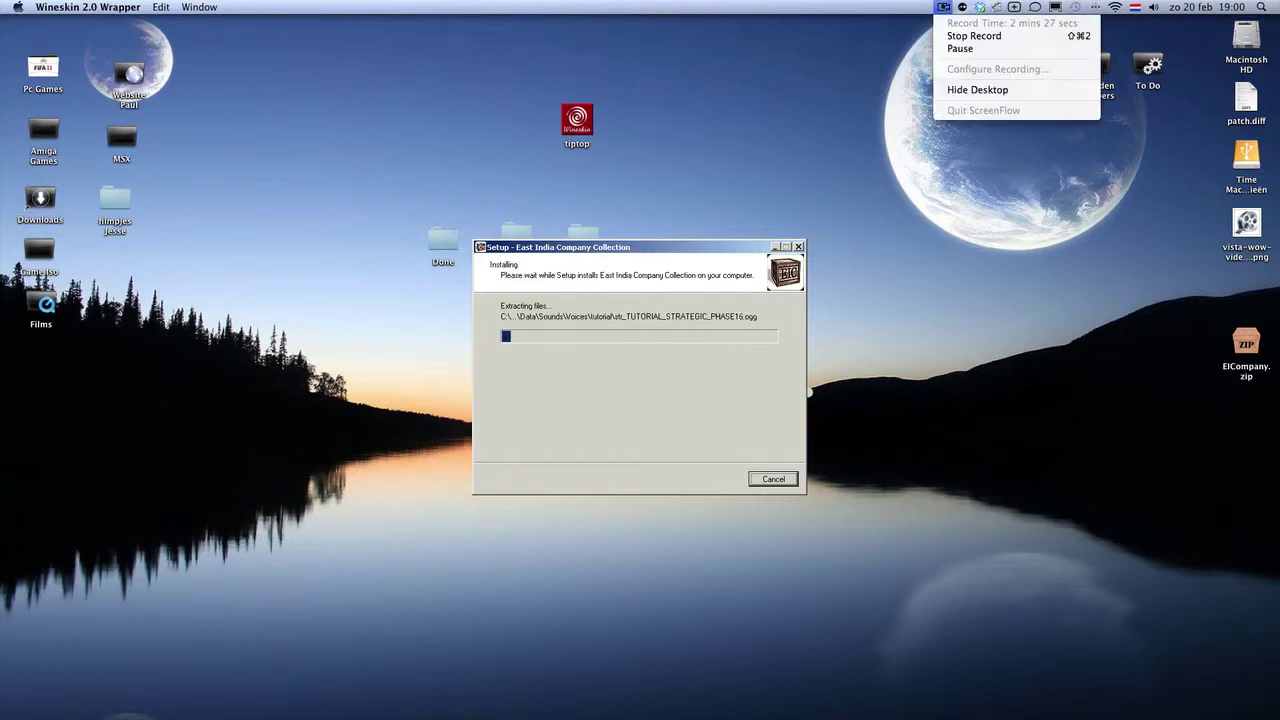
click(960, 48)
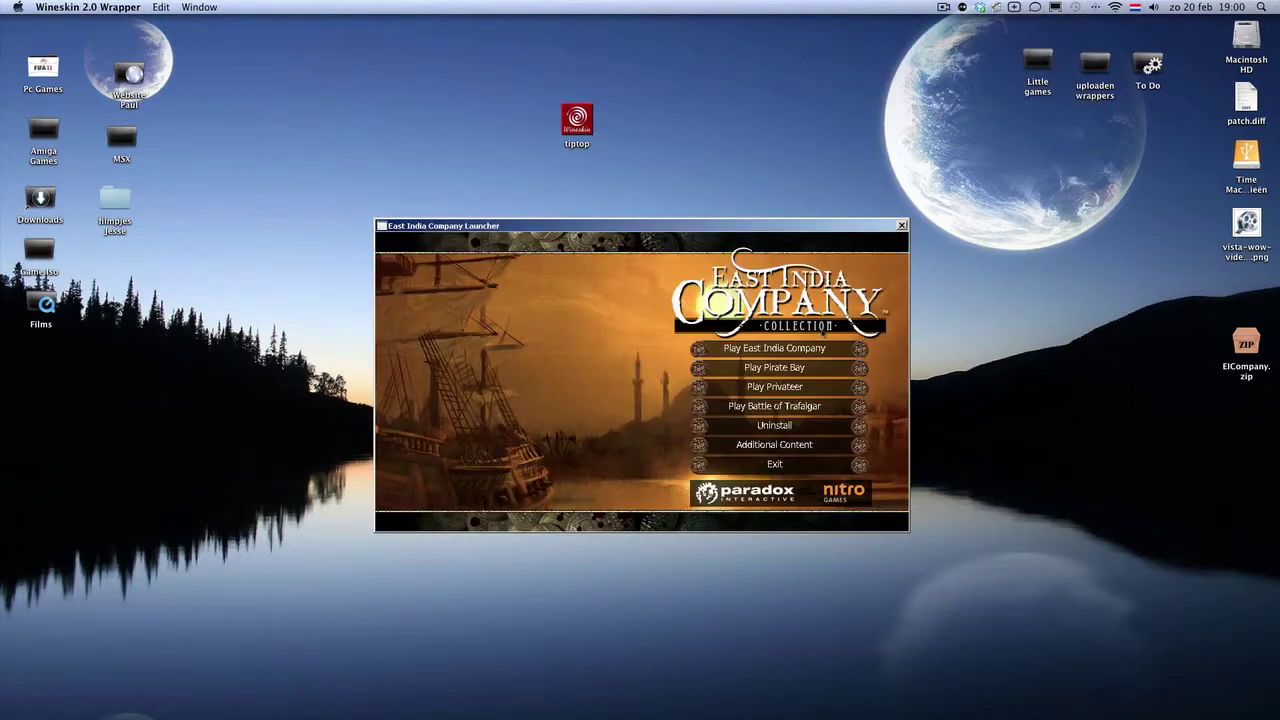
- Exit the East India Company Launcher
mouse_move(774, 367)
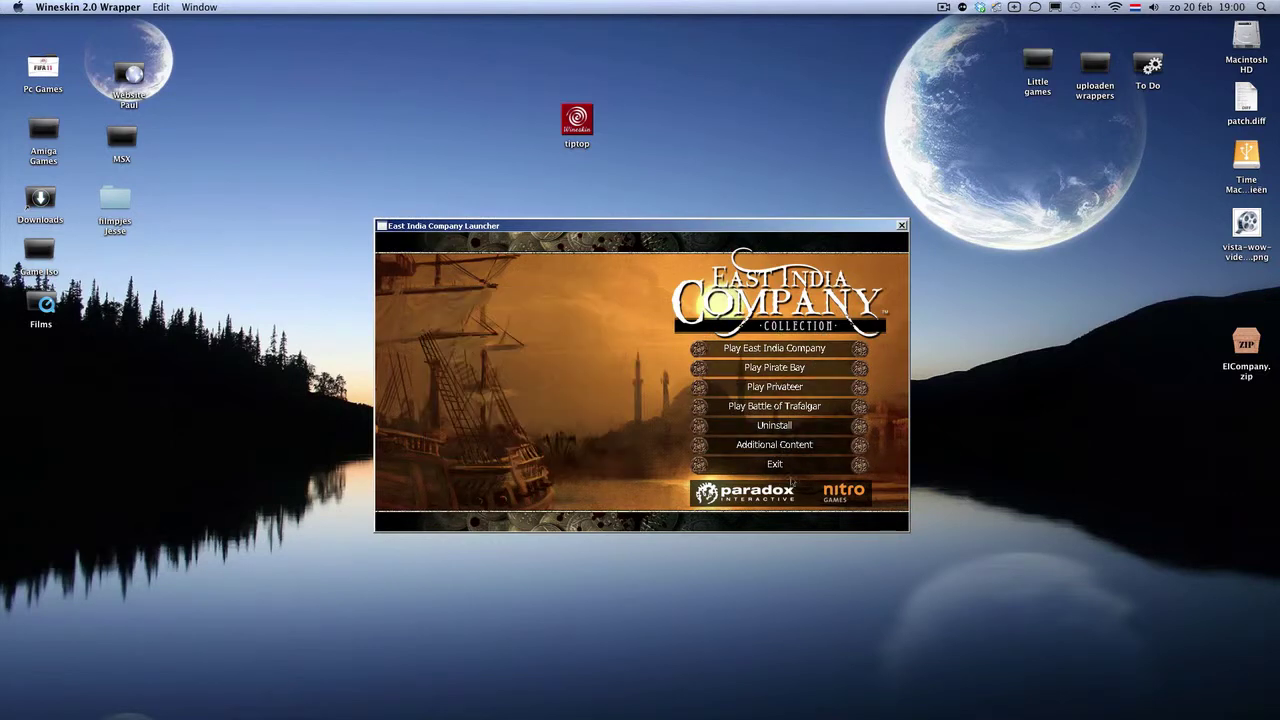
click(780, 466)
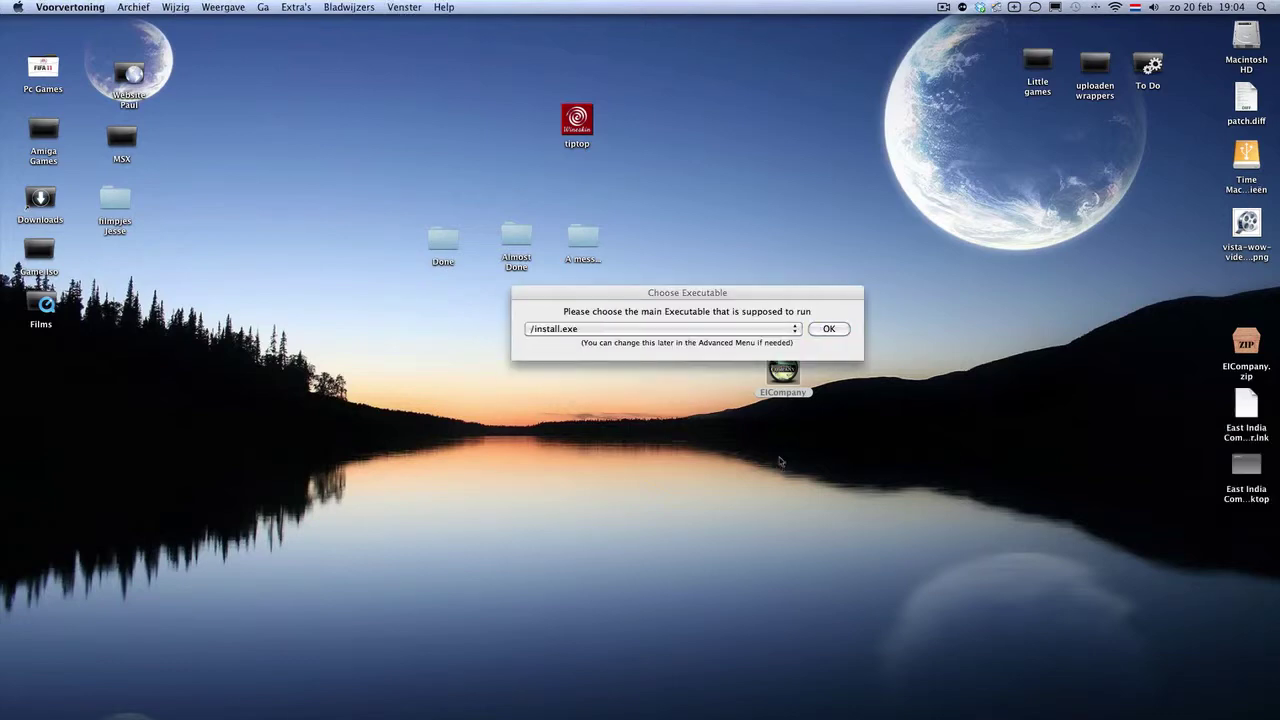
- Set EIC_Launcher.exe as the wrapper's main executable and quit Wineskin
click(794, 330)
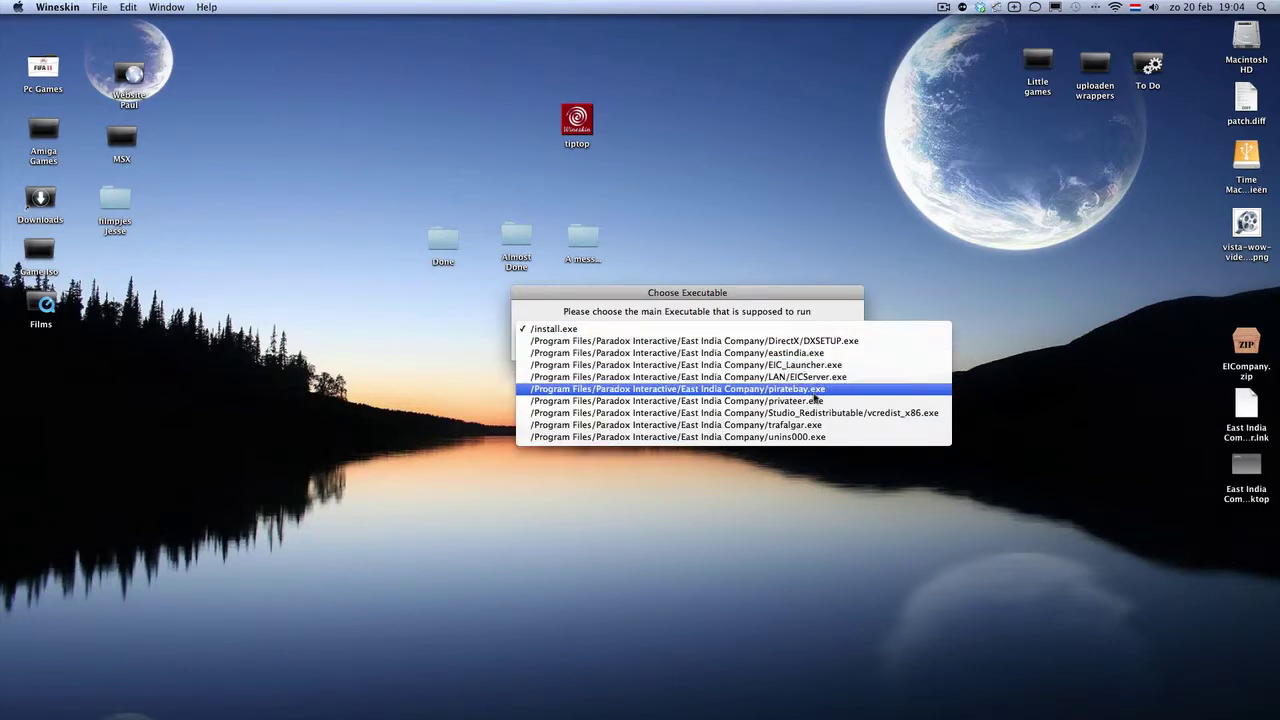
click(829, 366)
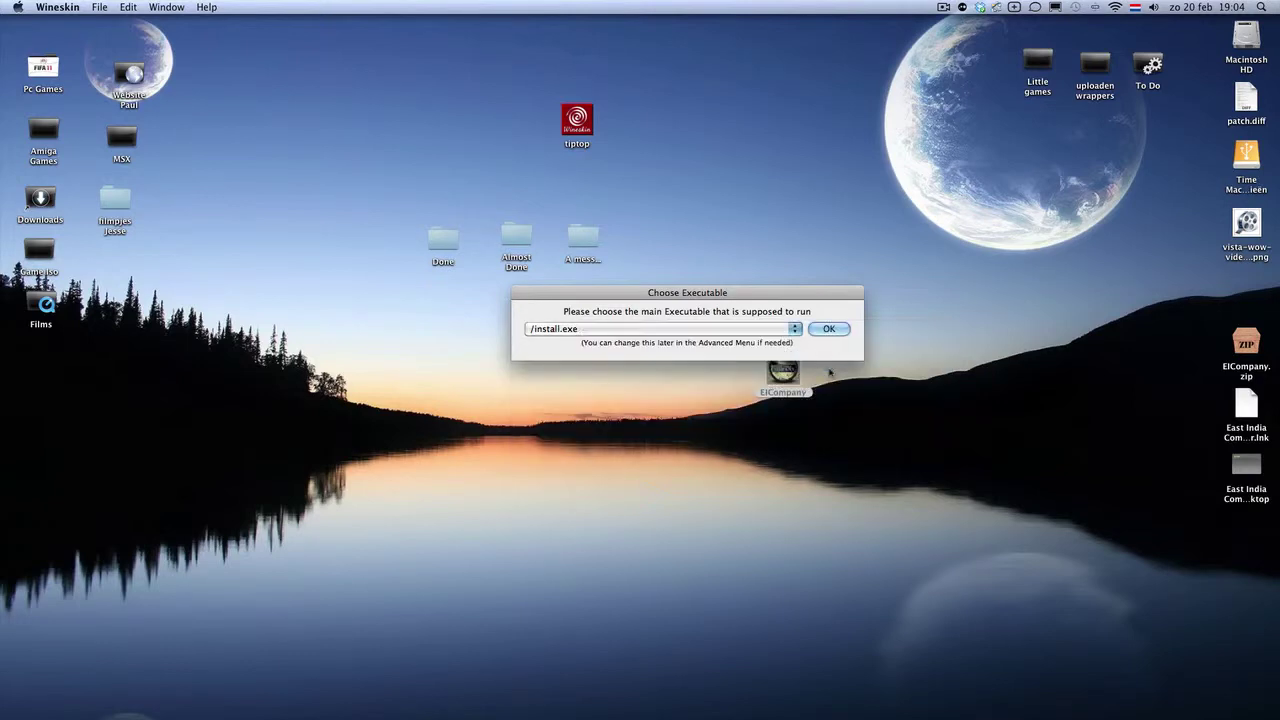
click(826, 327)
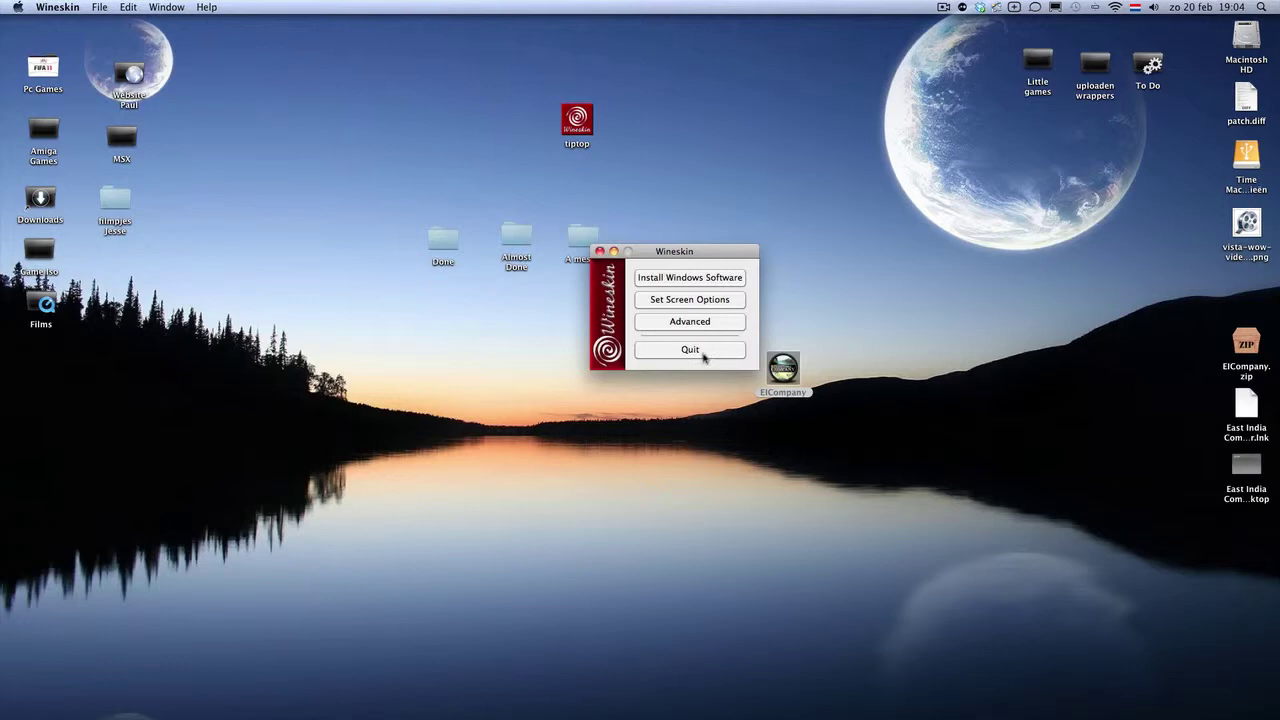
click(703, 357)
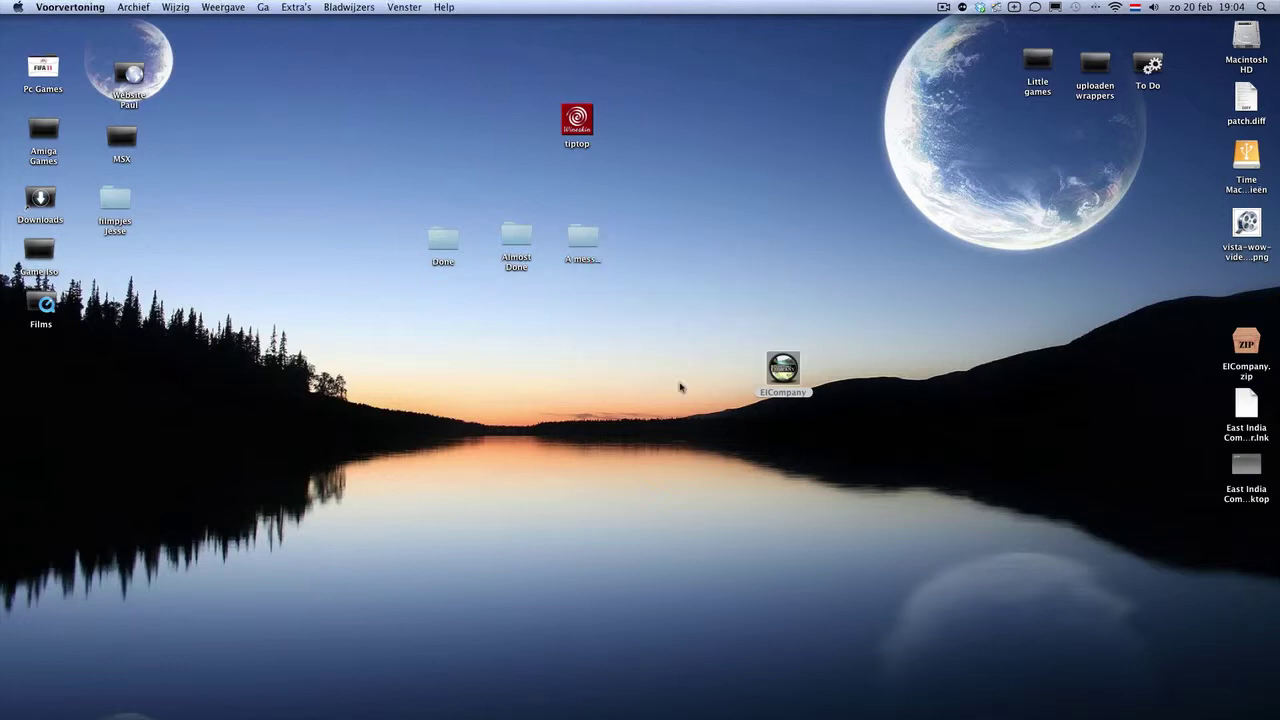
- Select the EICompany wrapper on the desktop to open its launcher
click(780, 376)
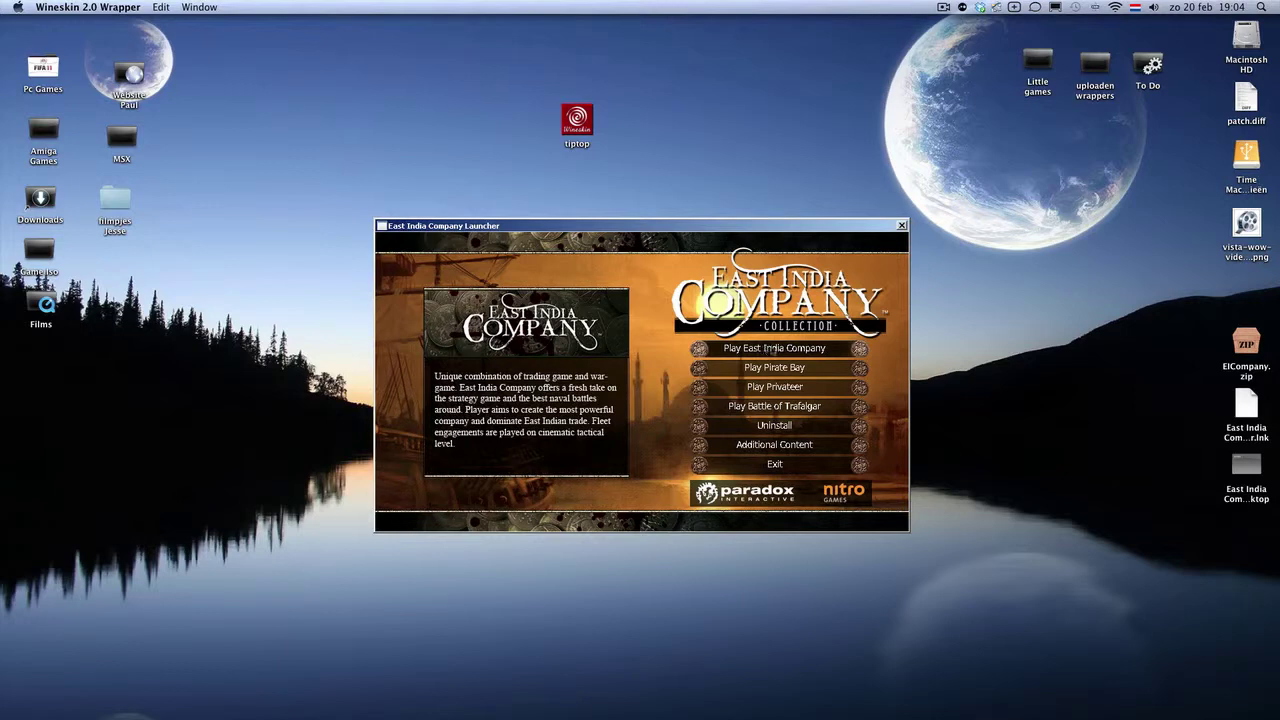
- Choose Play Pirate Bay in the East India Company Launcher
click(776, 368)
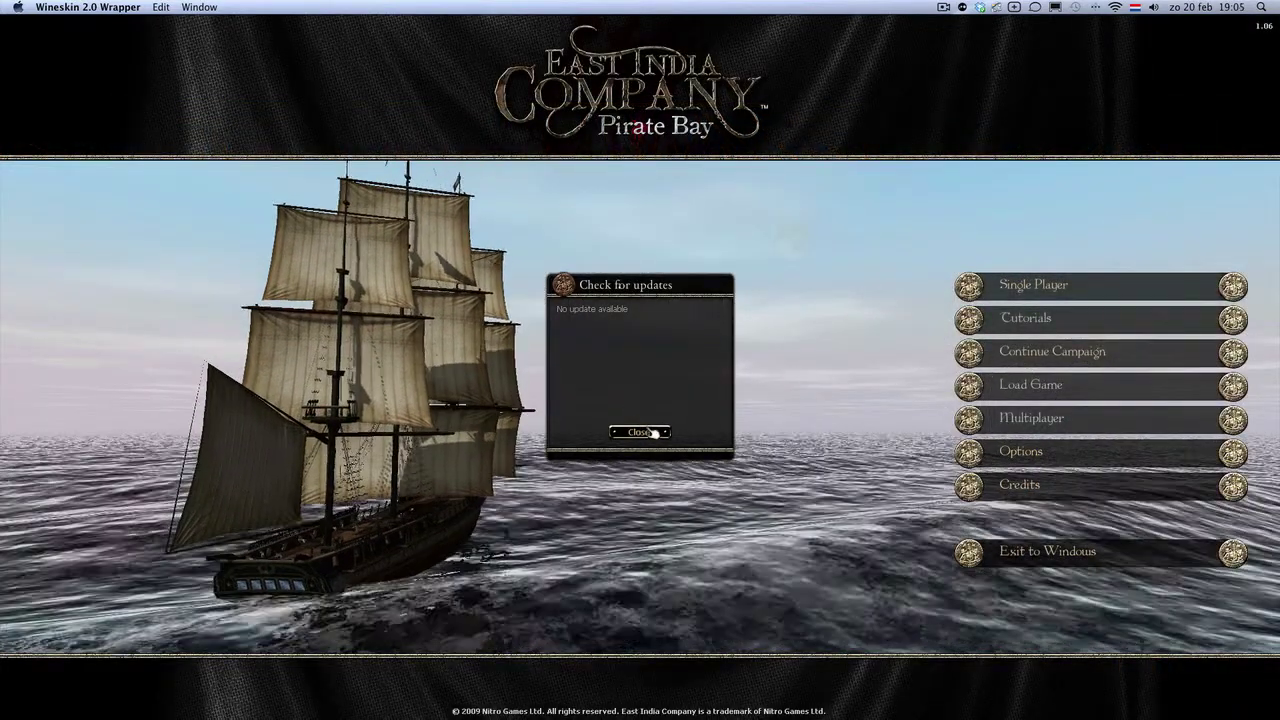
- Dismiss the update notice and save a 1024x768 resolution in Options > Graphics
click(659, 434)
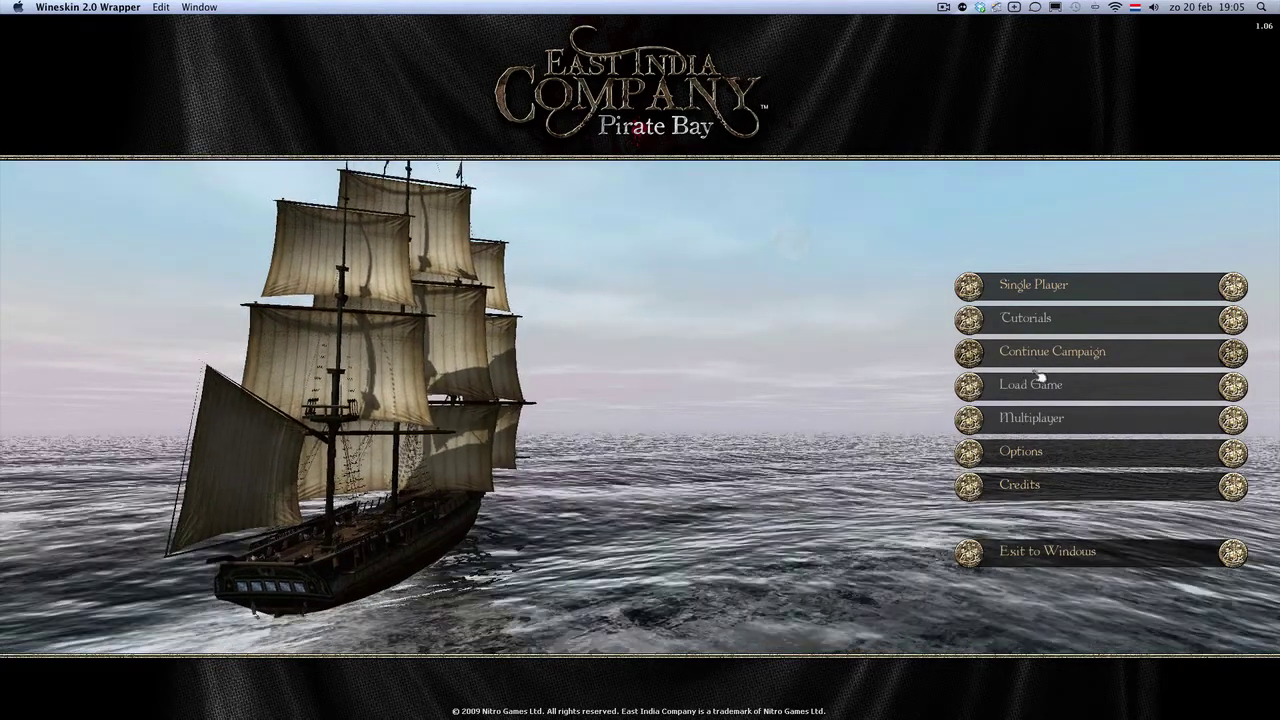
click(1030, 454)
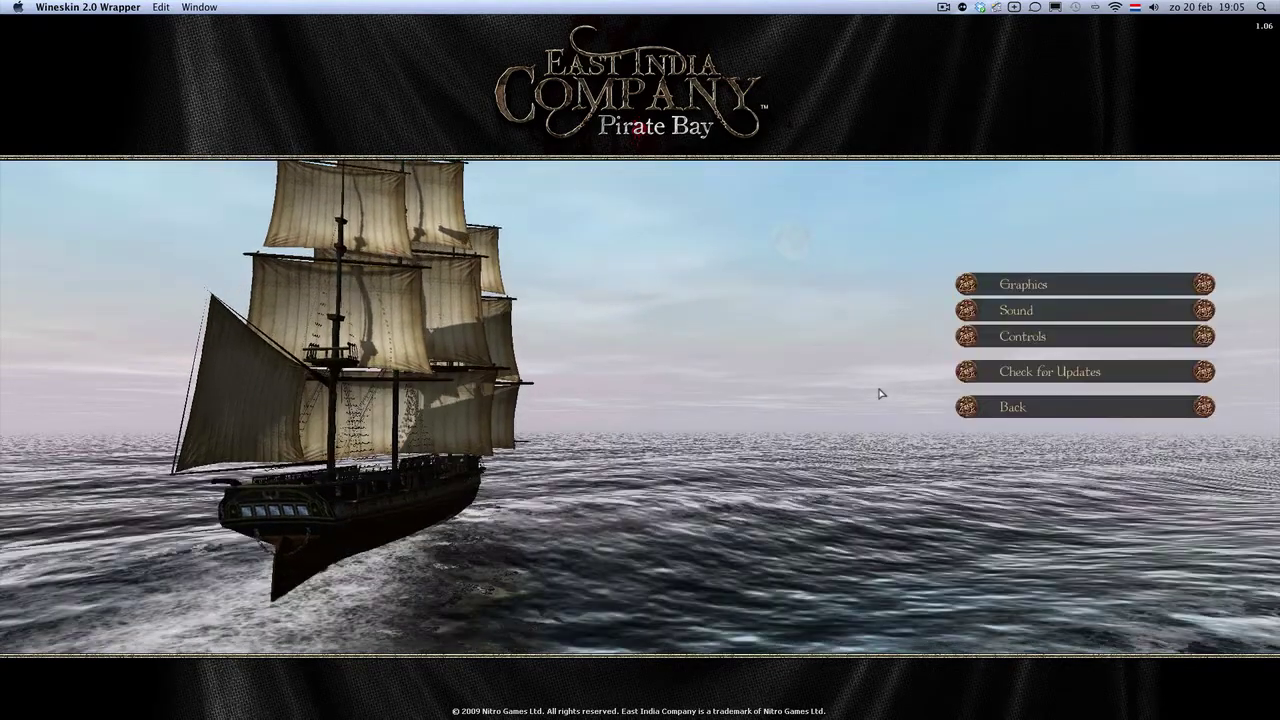
click(1045, 288)
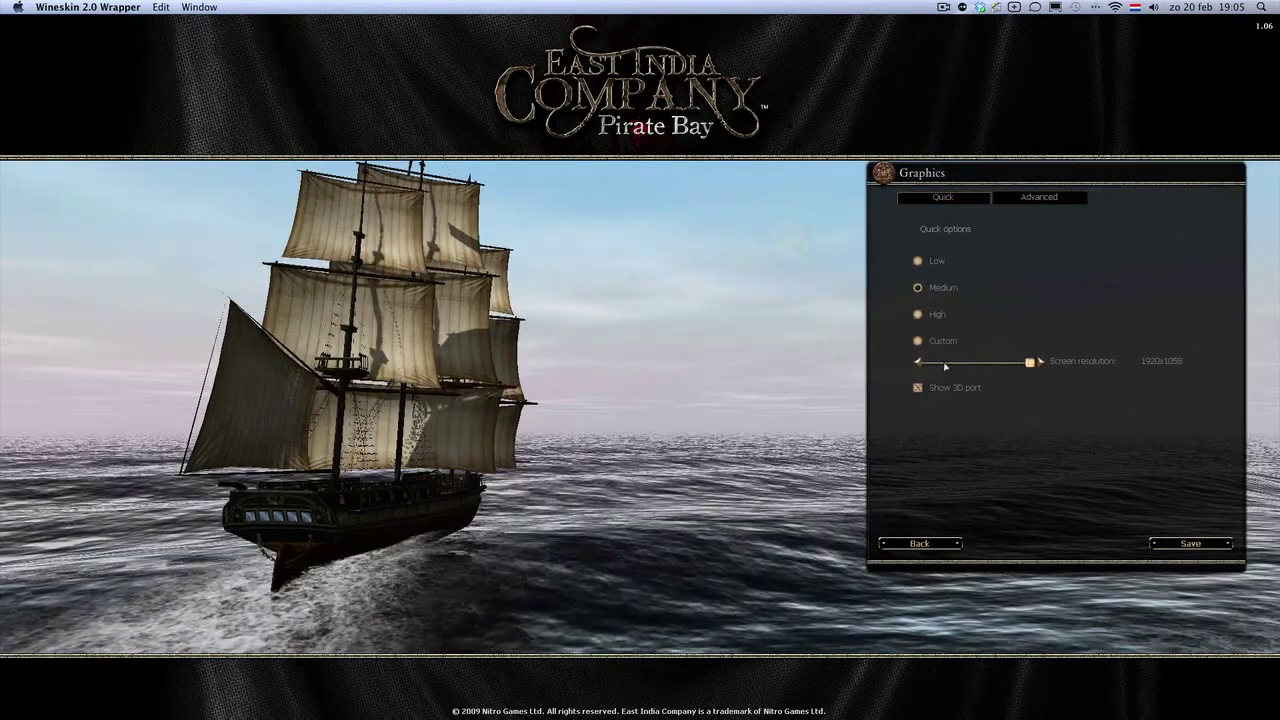
click(945, 366)
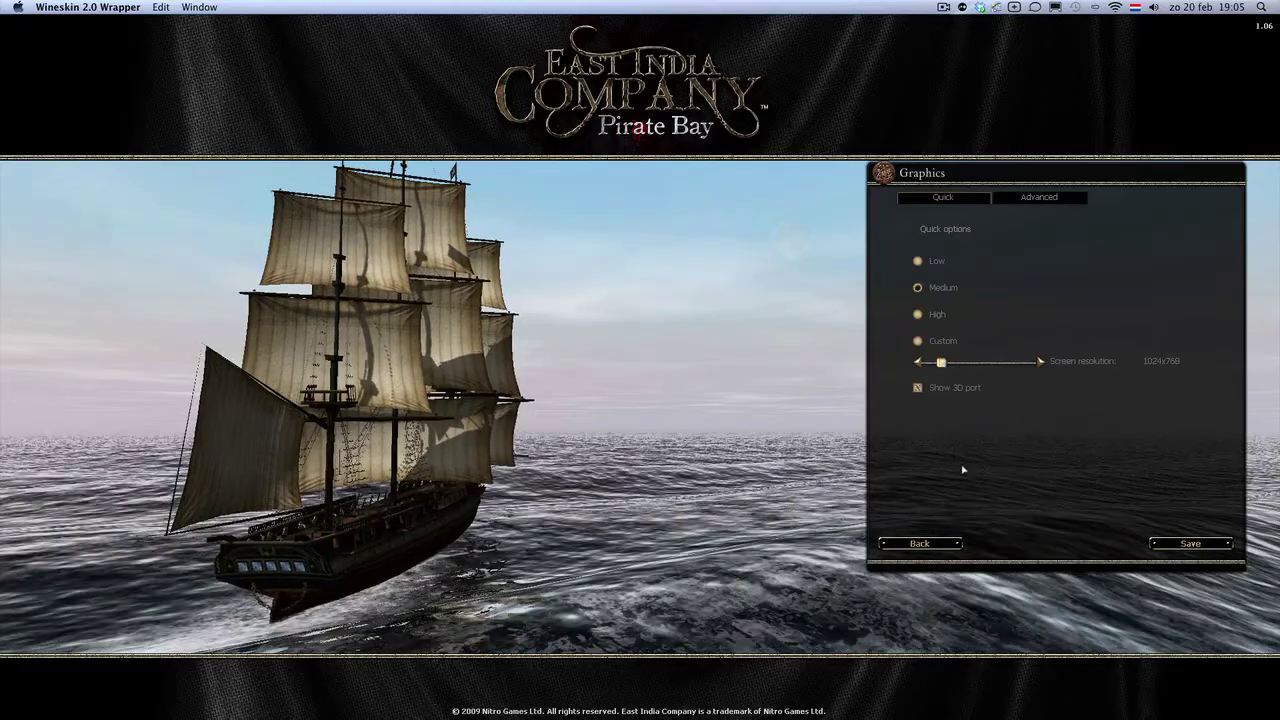
click(1206, 545)
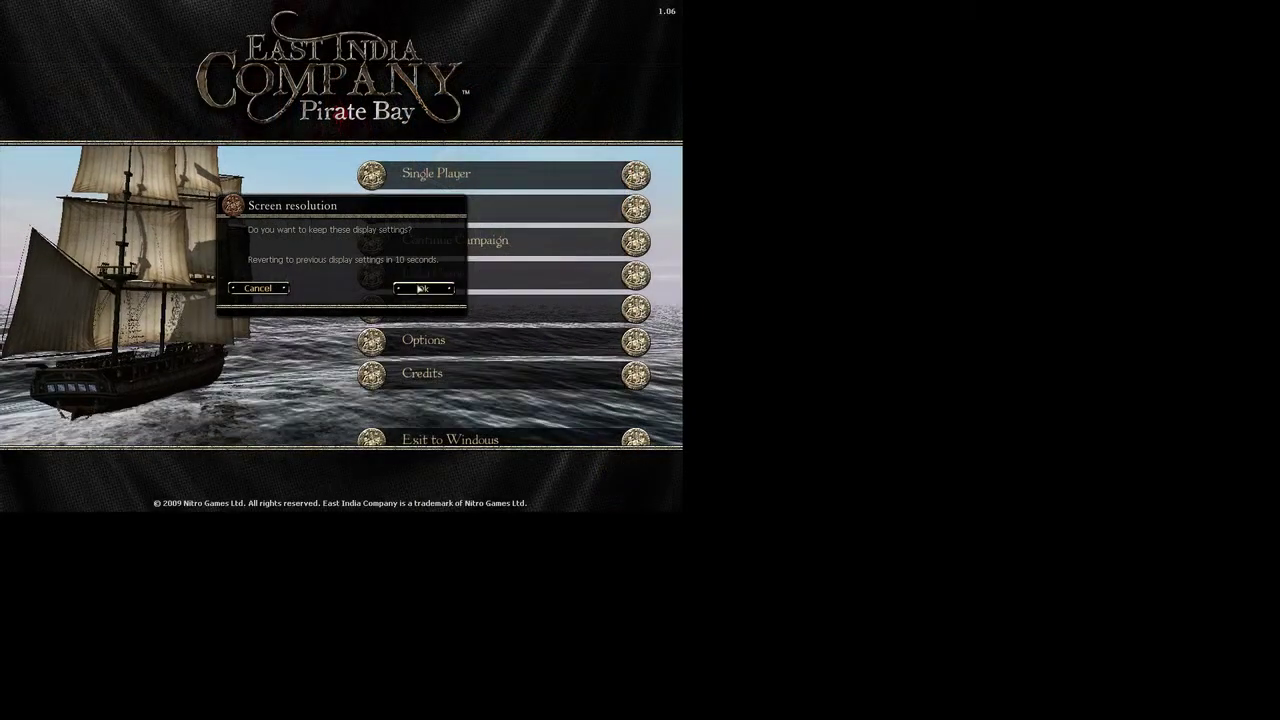
- Keep the 1024x768 resolution and start a Single Player Quick Battle in Pirate Bay
click(419, 288)
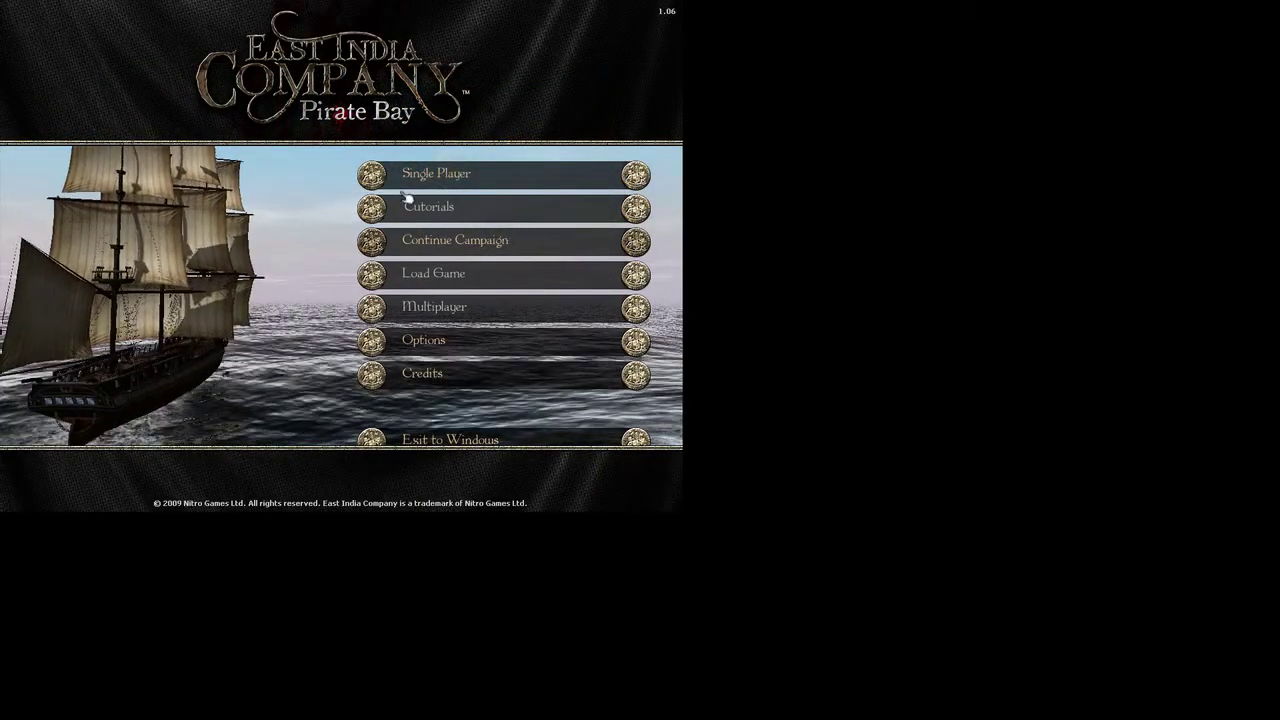
click(457, 175)
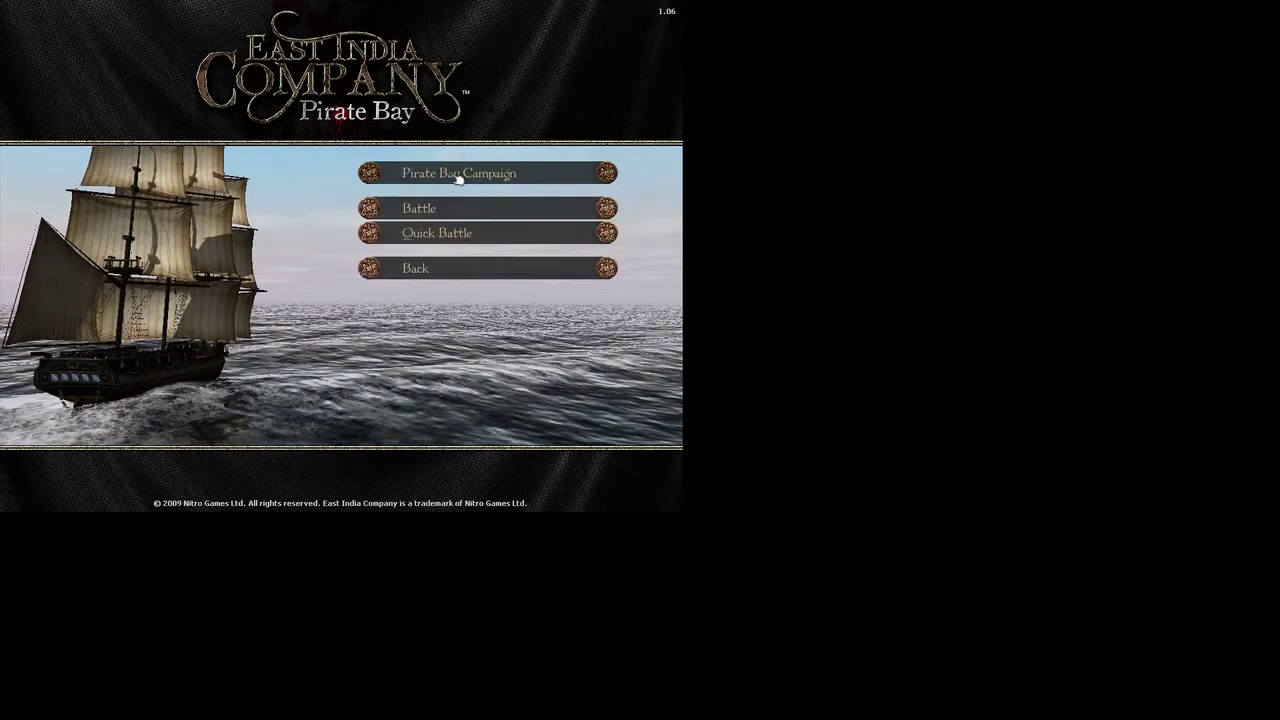
click(444, 238)
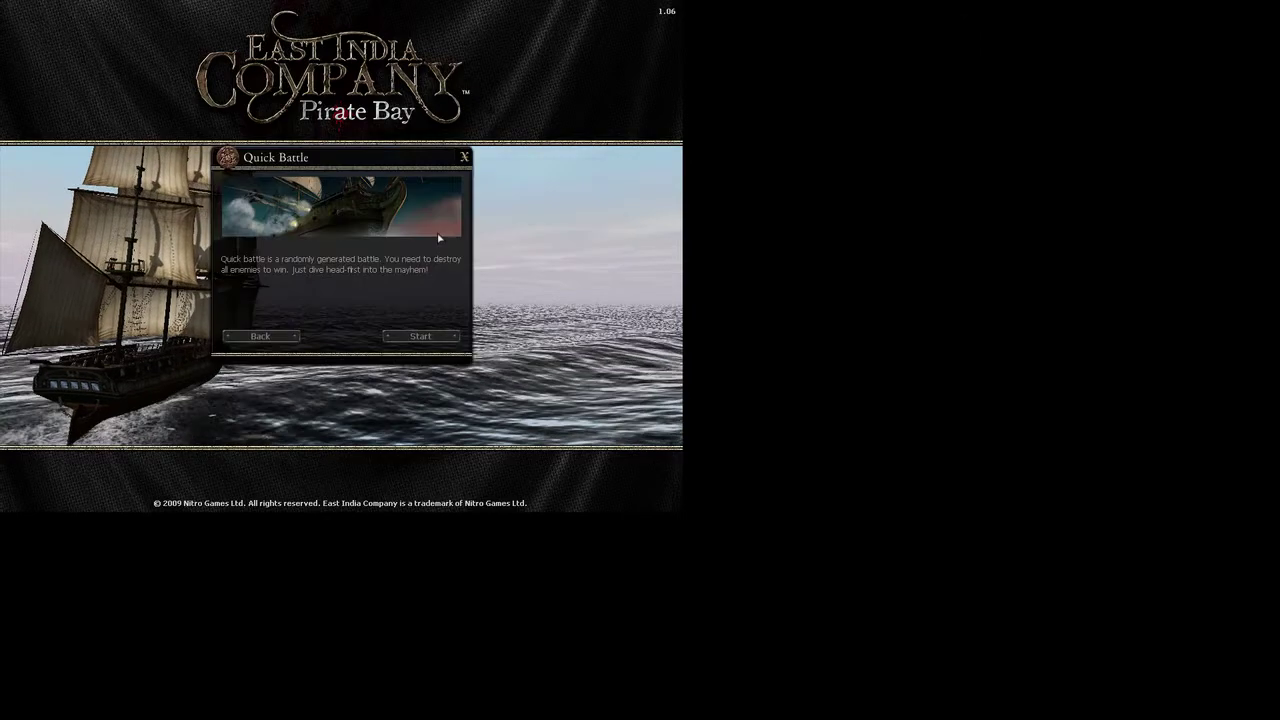
click(421, 337)
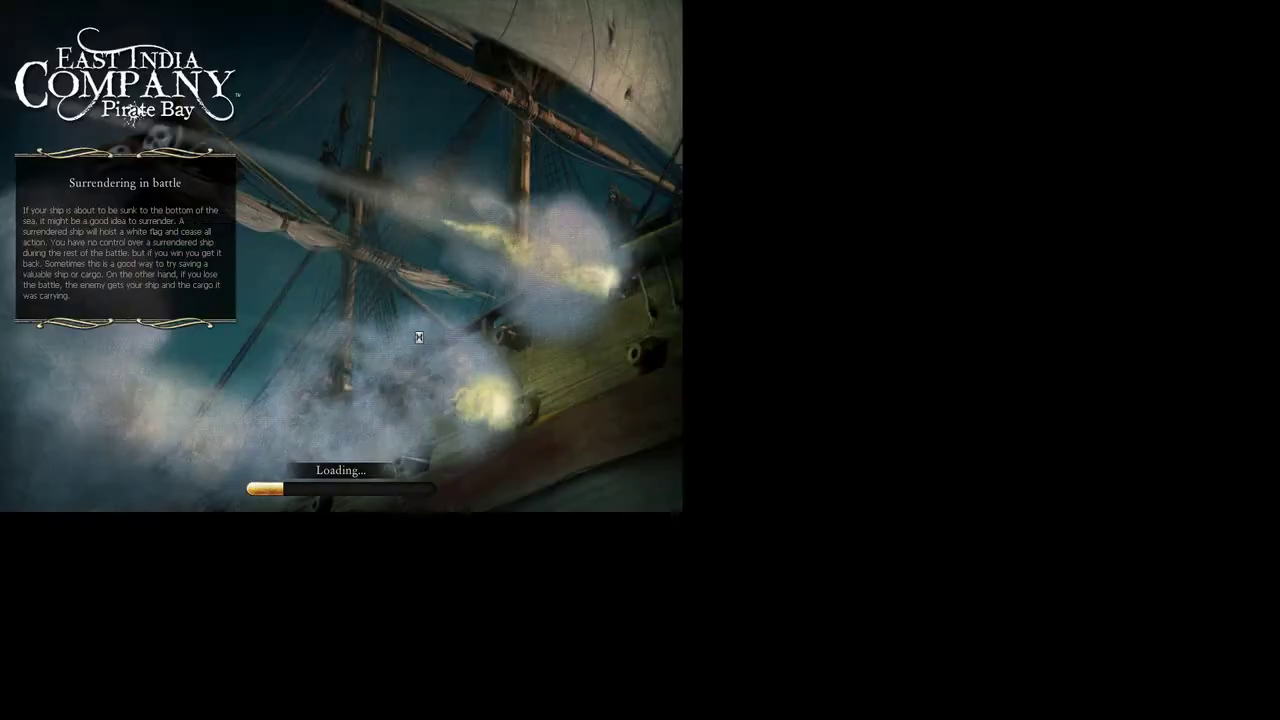